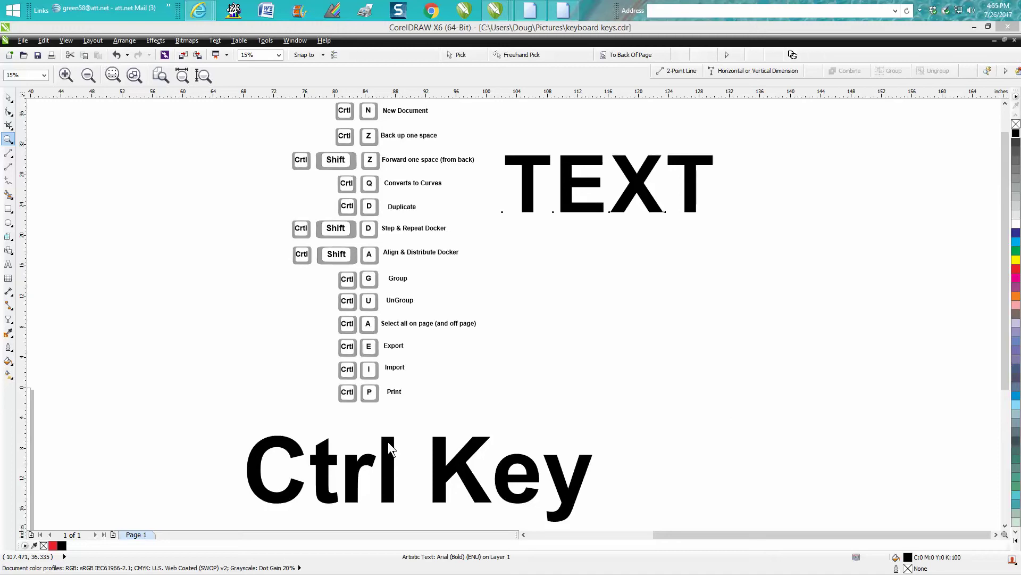
Step: Zoom out and marquee-select all 32 objects on the page
{"action": "left_click", "coordinate": [8, 97]}
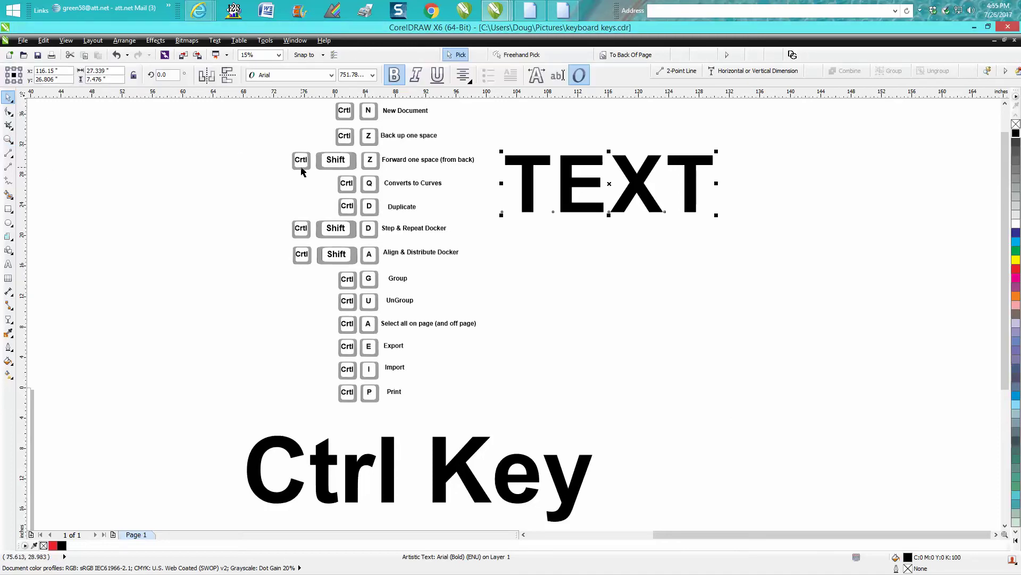
{"action": "scroll", "coordinate": [289, 170], "scroll_direction": "down", "scroll_amount": 1}
{"action": "left_click_drag", "start_coordinate": [265, 119], "coordinate": [517, 222]}
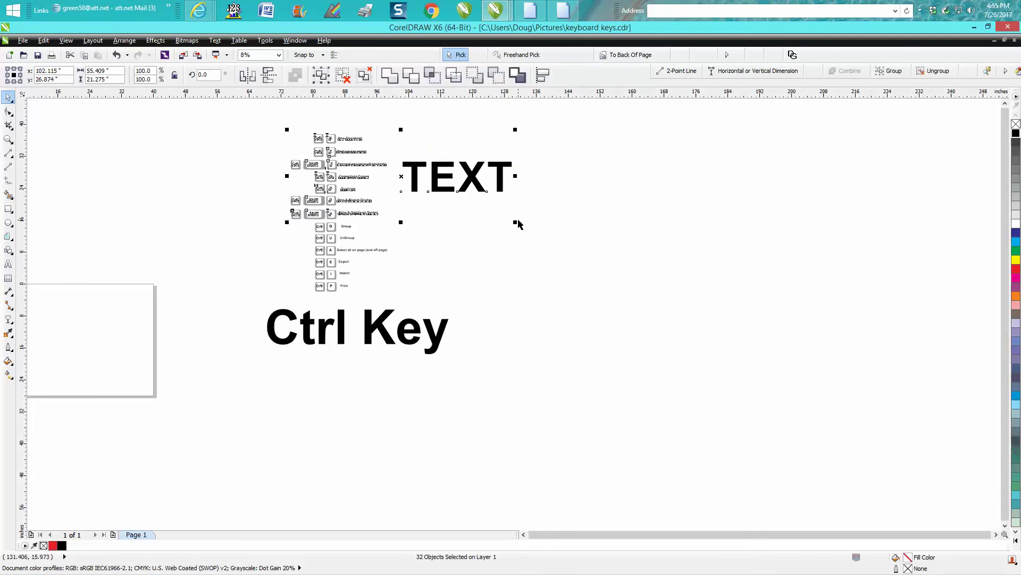
Step: Zoom in on the key chart and TEXT, then deselect everything
{"action": "left_click", "coordinate": [8, 139]}
{"action": "left_click_drag", "start_coordinate": [269, 117], "coordinate": [551, 230]}
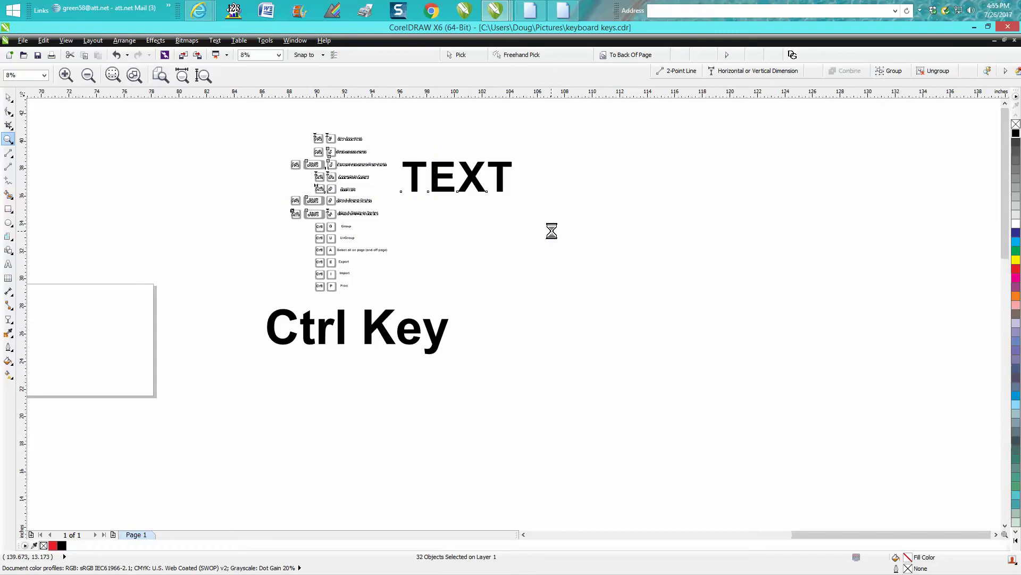
{"action": "left_click", "coordinate": [8, 97]}
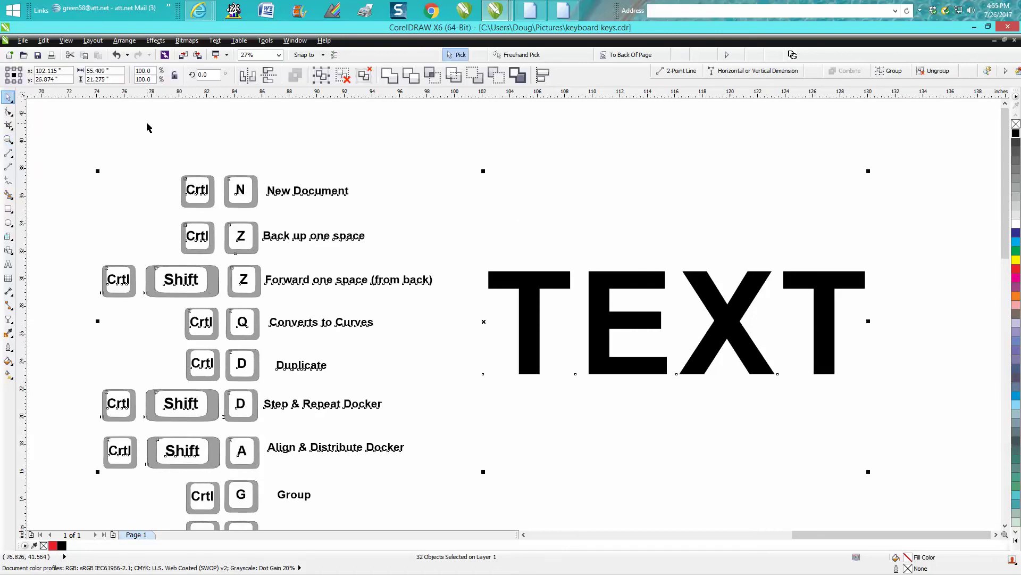
{"action": "left_click", "coordinate": [237, 145]}
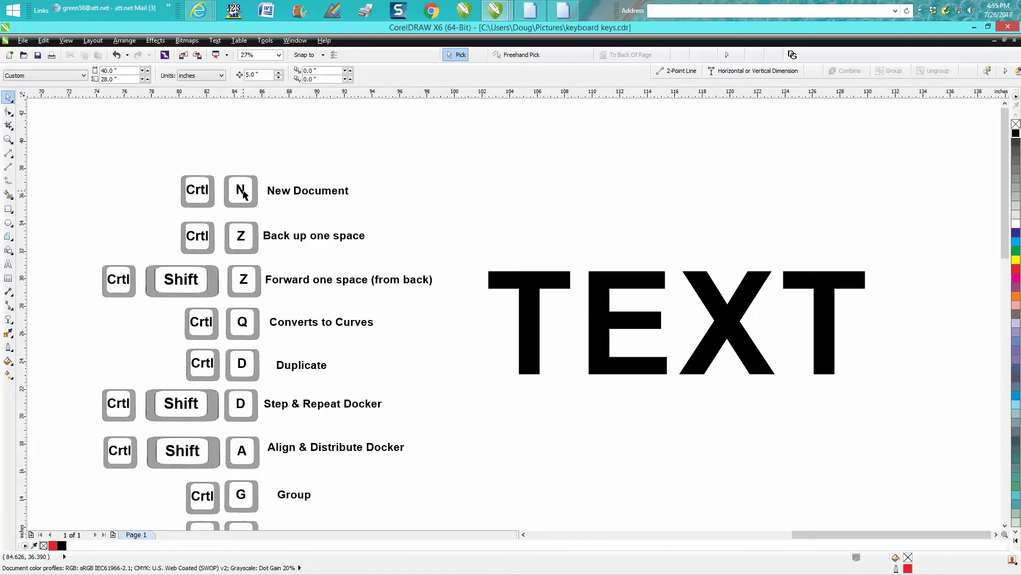
{"action": "left_click", "coordinate": [22, 40]}
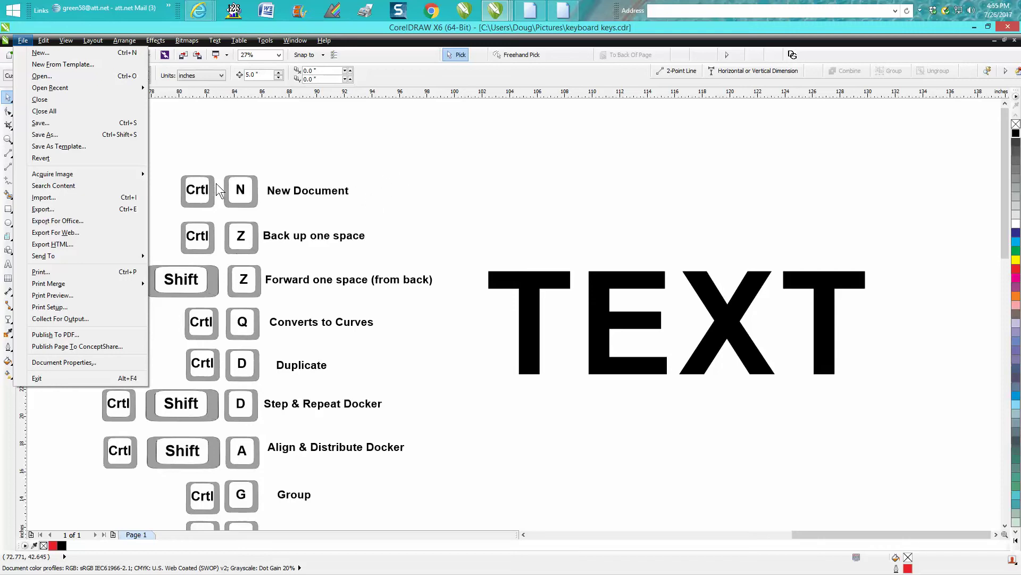
{"action": "left_click", "coordinate": [292, 135]}
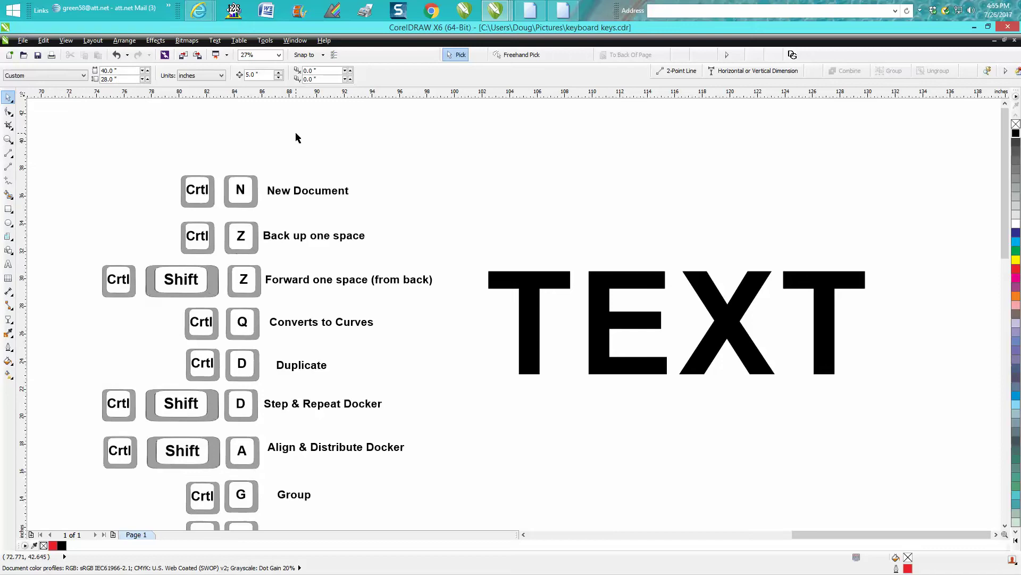
Step: Draw a small red-outlined rectangle to the right of New Document
{"action": "left_click", "coordinate": [9, 208]}
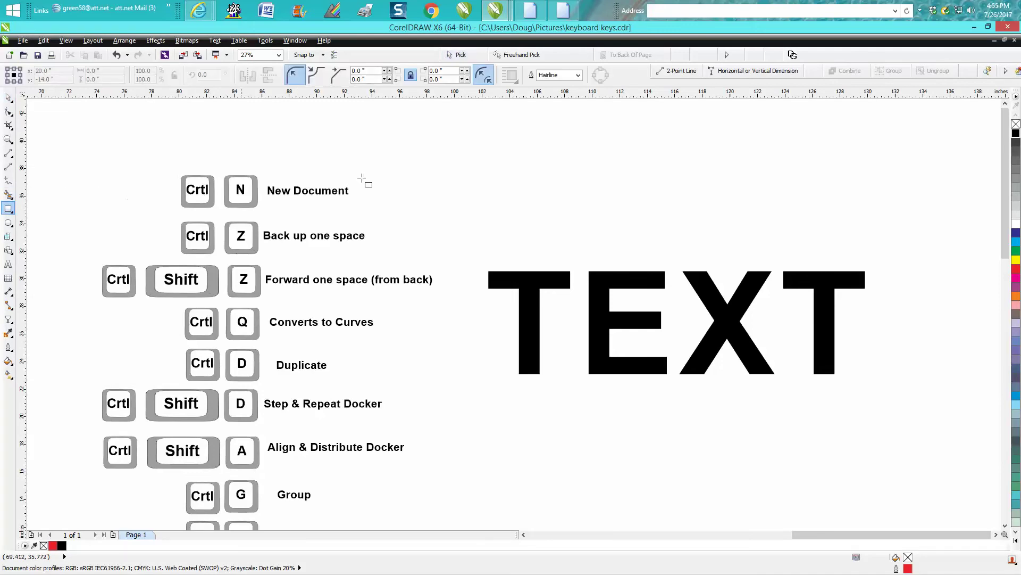
{"action": "left_click_drag", "start_coordinate": [404, 169], "coordinate": [431, 202]}
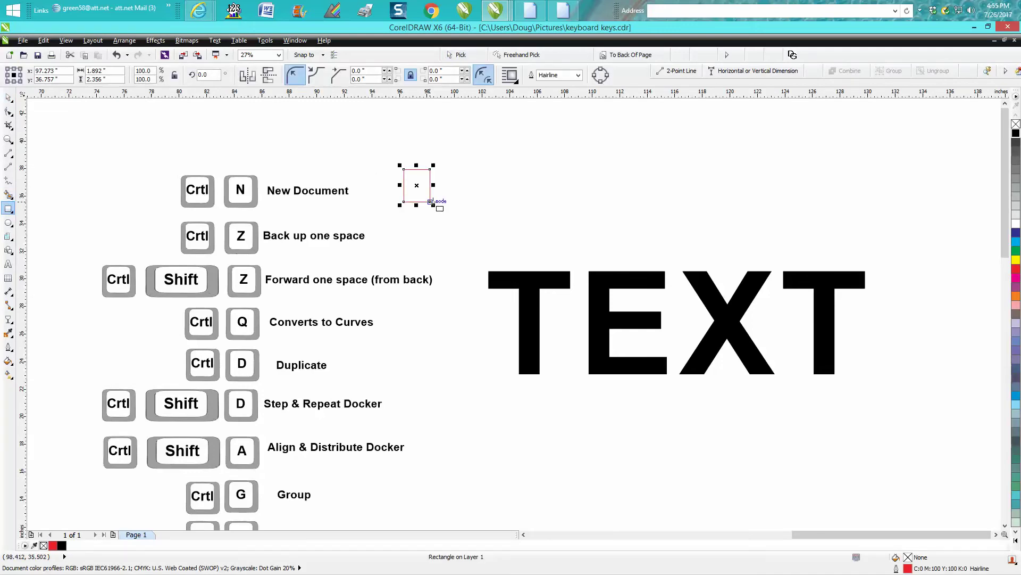
{"action": "key", "text": "space"}
Step: Duplicate the rectangle with Ctrl+D into a row of five, 5 inches apart
{"action": "key", "text": "ctrl+d"}
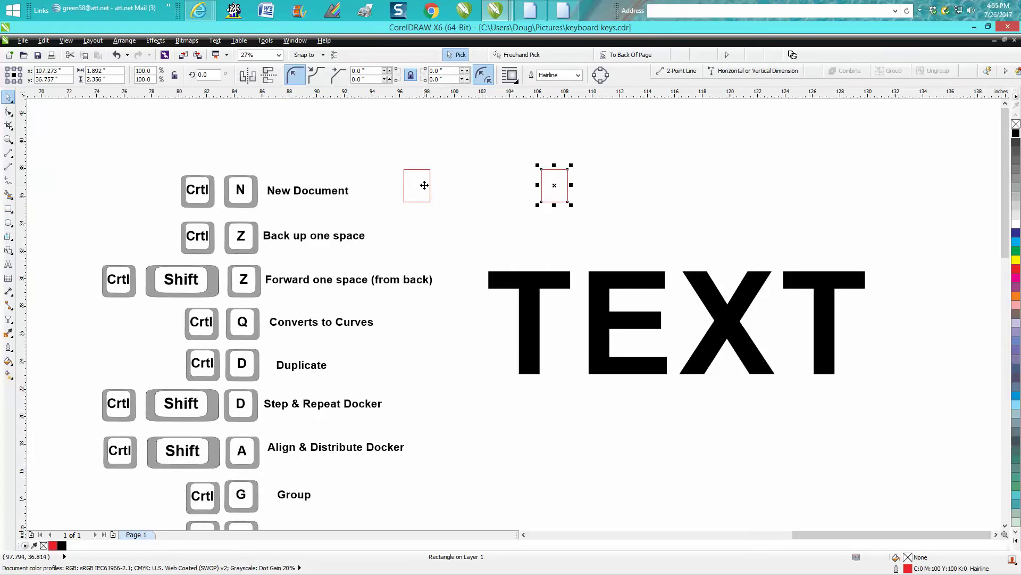
{"action": "key", "text": "Left"}
{"action": "key", "text": "ctrl+d"}
{"action": "key", "text": "ctrl+d"}
{"action": "key", "text": "ctrl+d"}
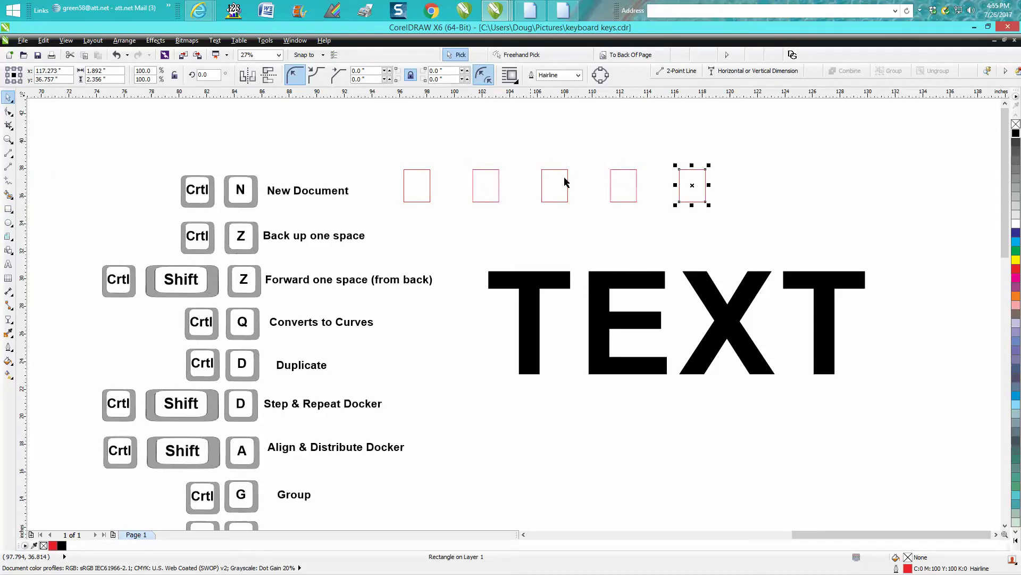
{"action": "left_click", "coordinate": [116, 54]}
{"action": "key", "text": "ctrl+z"}
{"action": "key", "text": "ctrl+z"}
{"action": "key", "text": "ctrl+shift+z"}
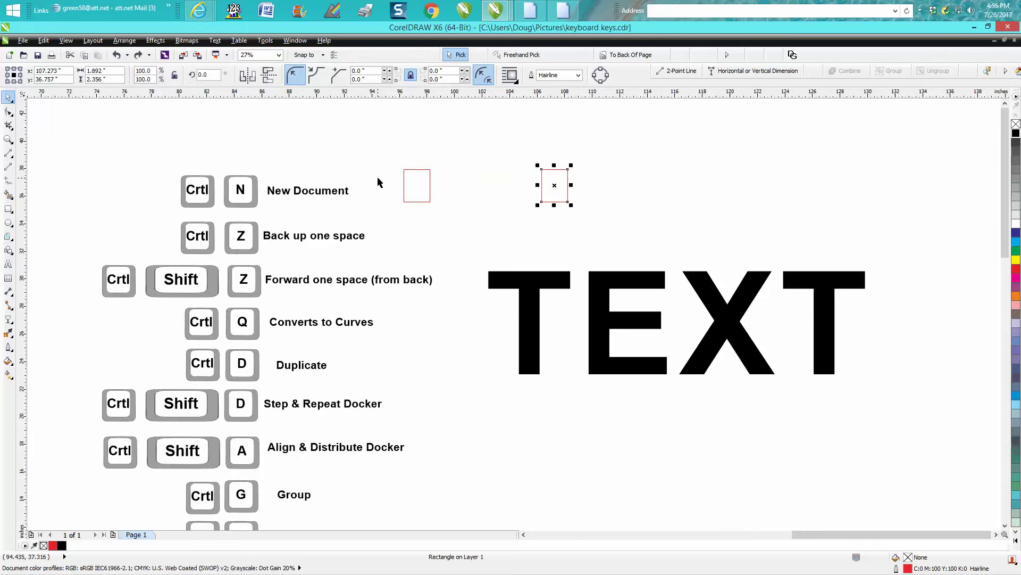
{"action": "key", "text": "ctrl+z"}
{"action": "key", "text": "ctrl+d"}
{"action": "key", "text": "ctrl+d"}
{"action": "key", "text": "ctrl+d"}
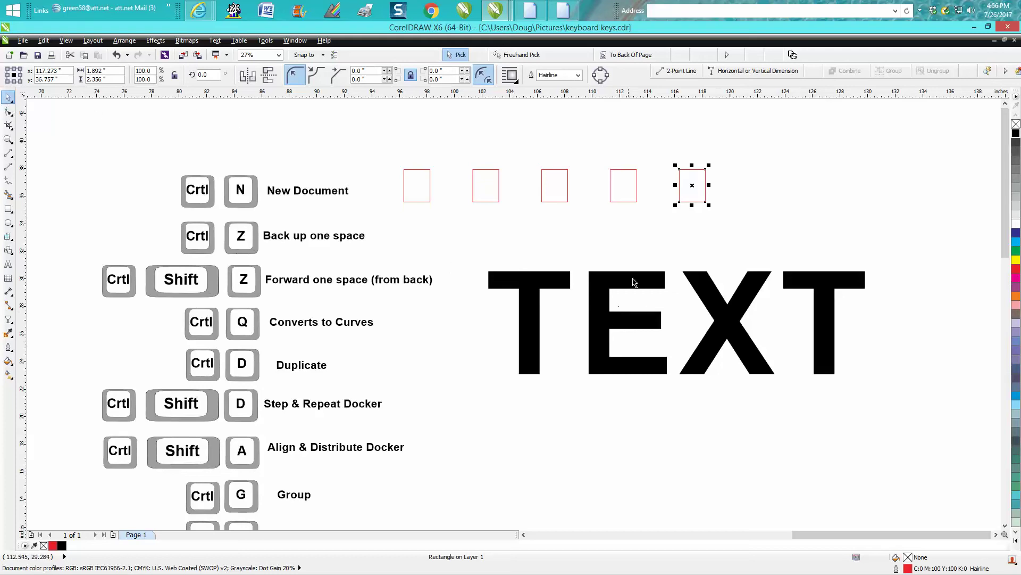
{"action": "left_click", "coordinate": [642, 279]}
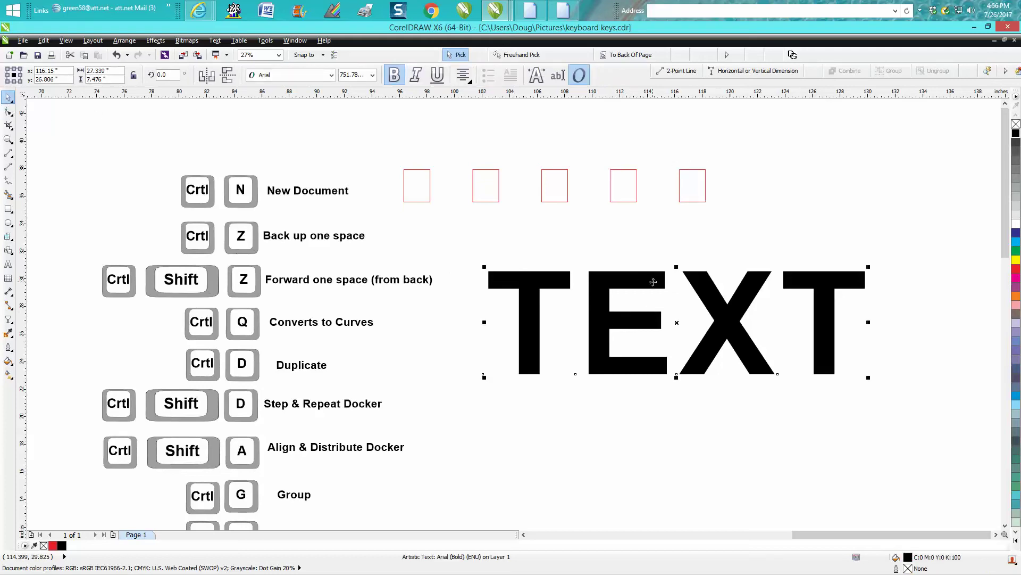
Step: Convert TEXT to curves and drag the X's two top nodes far upward
{"action": "key", "text": "ctrl+q"}
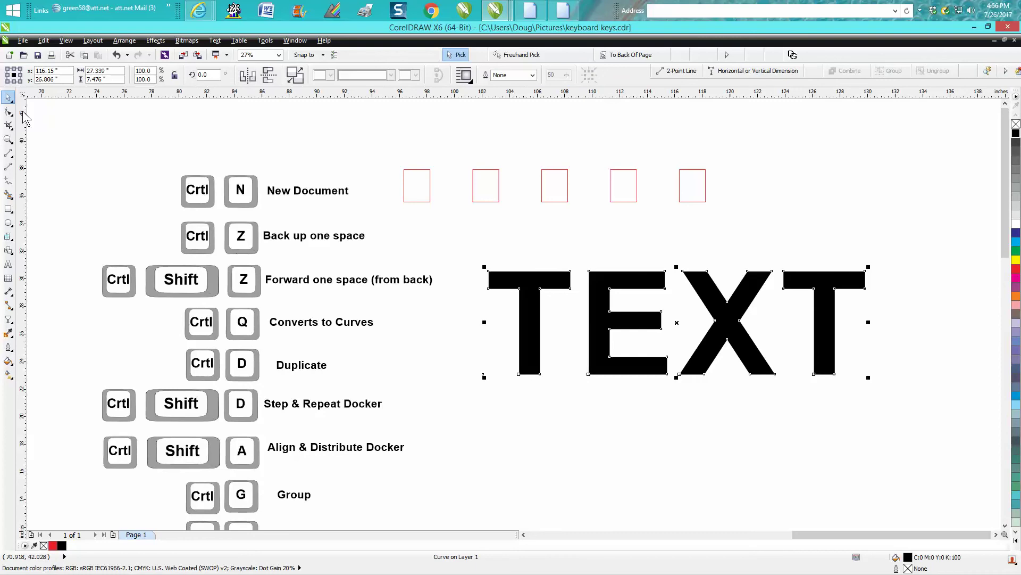
{"action": "key", "text": "F10"}
{"action": "left_click_drag", "start_coordinate": [660, 251], "coordinate": [737, 303]}
{"action": "left_click_drag", "start_coordinate": [677, 258], "coordinate": [678, 225]}
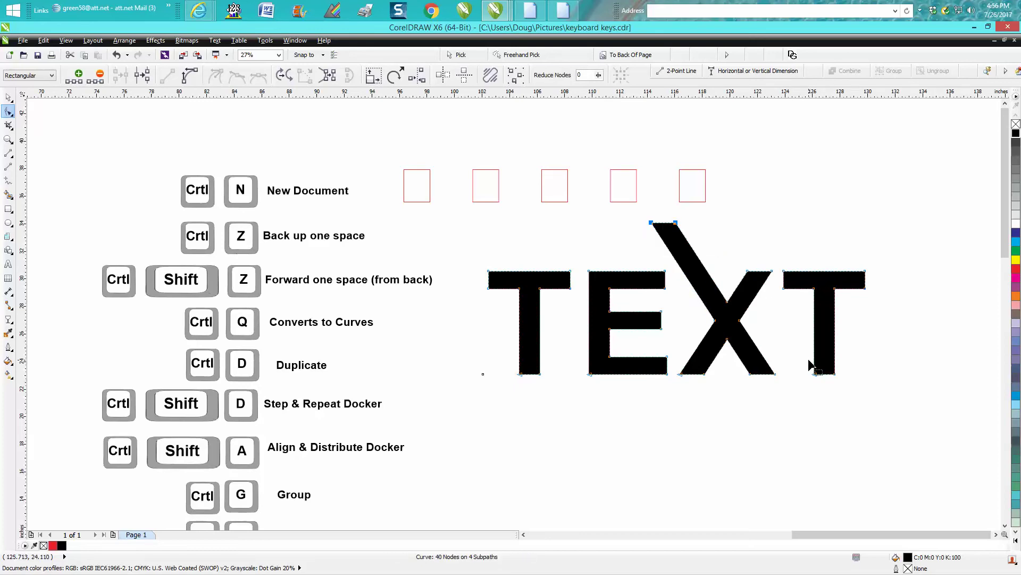
{"action": "left_click", "coordinate": [8, 97]}
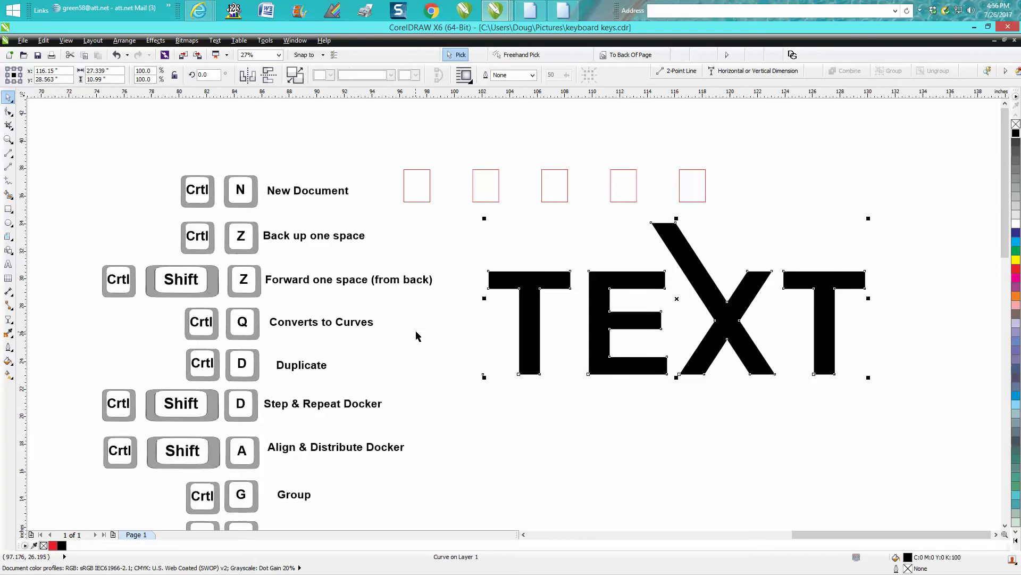
{"action": "left_click", "coordinate": [611, 188]}
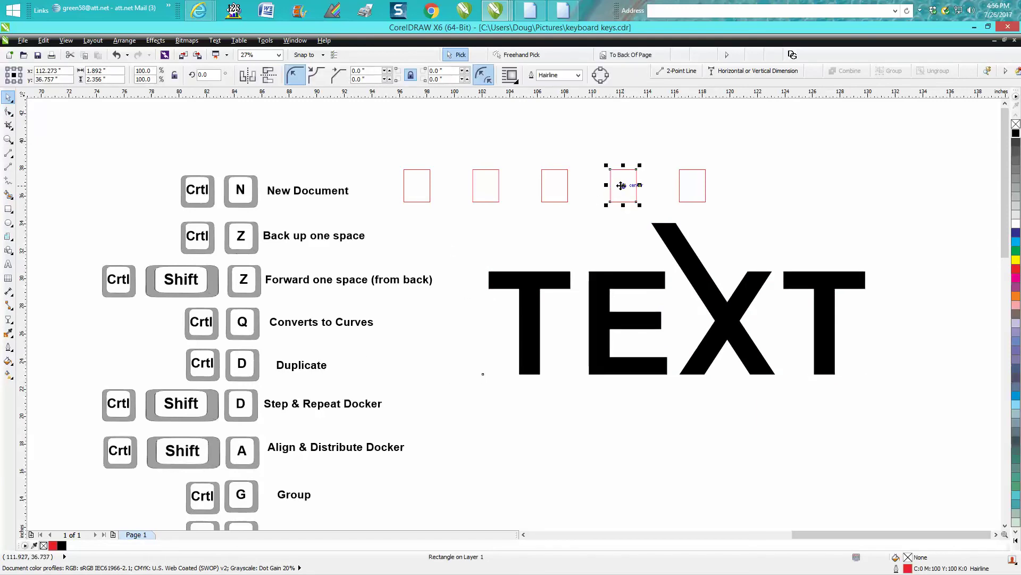
Step: Move the fourth rectangle below TEXT and duplicate it 5 inches to the right
{"action": "left_click_drag", "start_coordinate": [613, 191], "coordinate": [543, 427]}
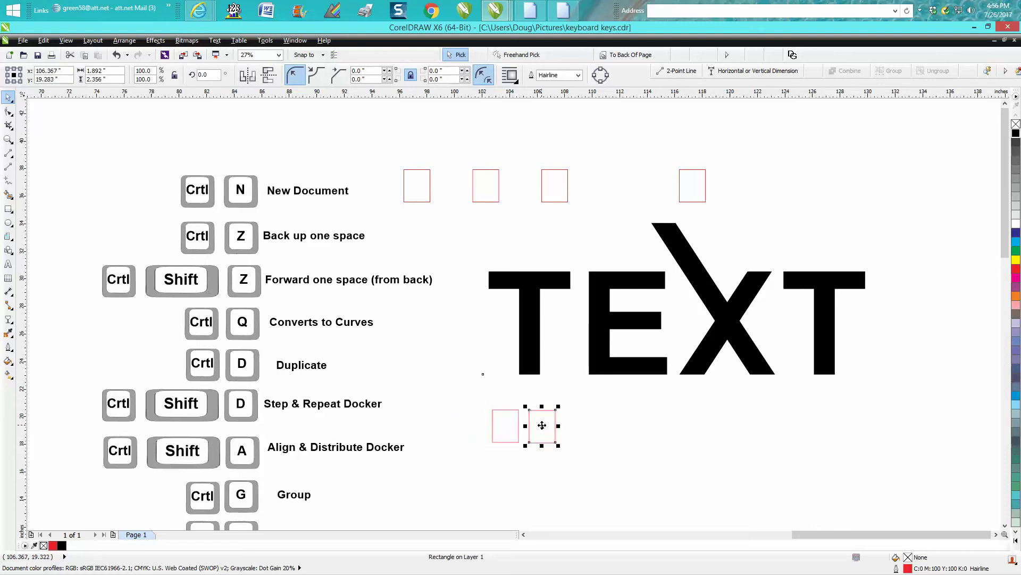
{"action": "key", "text": "Delete"}
{"action": "left_click", "coordinate": [493, 416]}
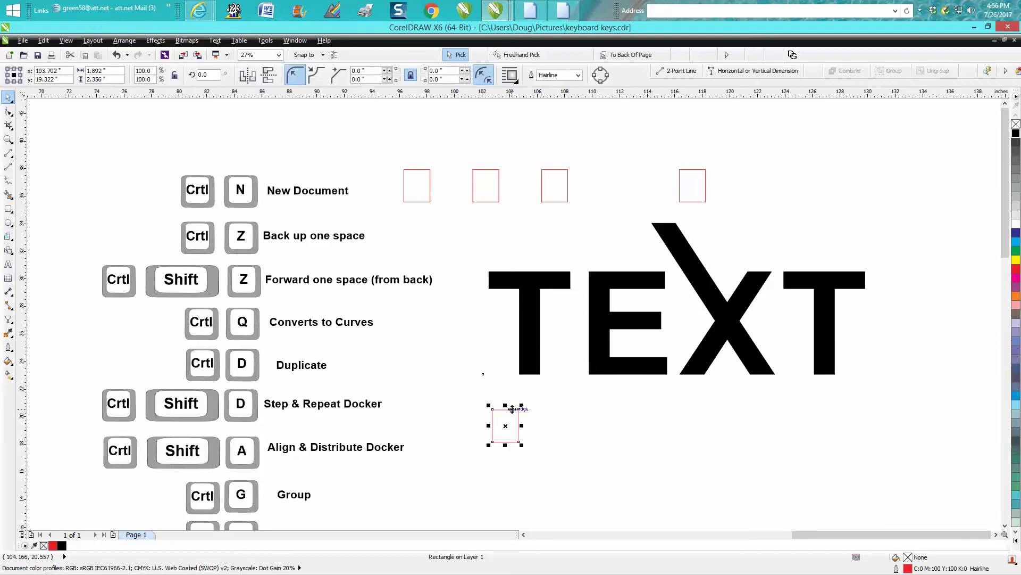
{"action": "key", "text": "Right"}
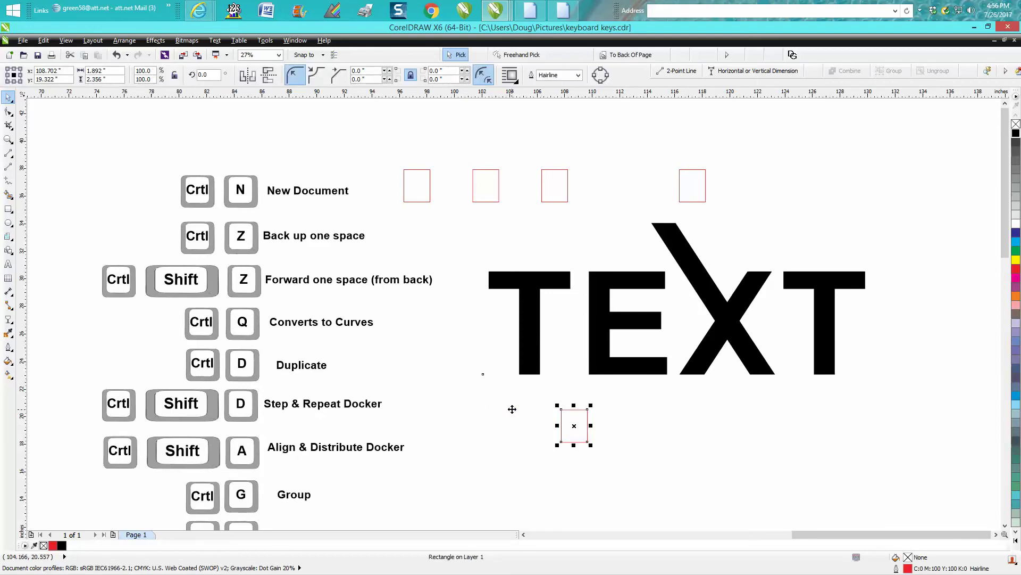
{"action": "key", "text": "ctrl+d"}
{"action": "left_click", "coordinate": [218, 141]}
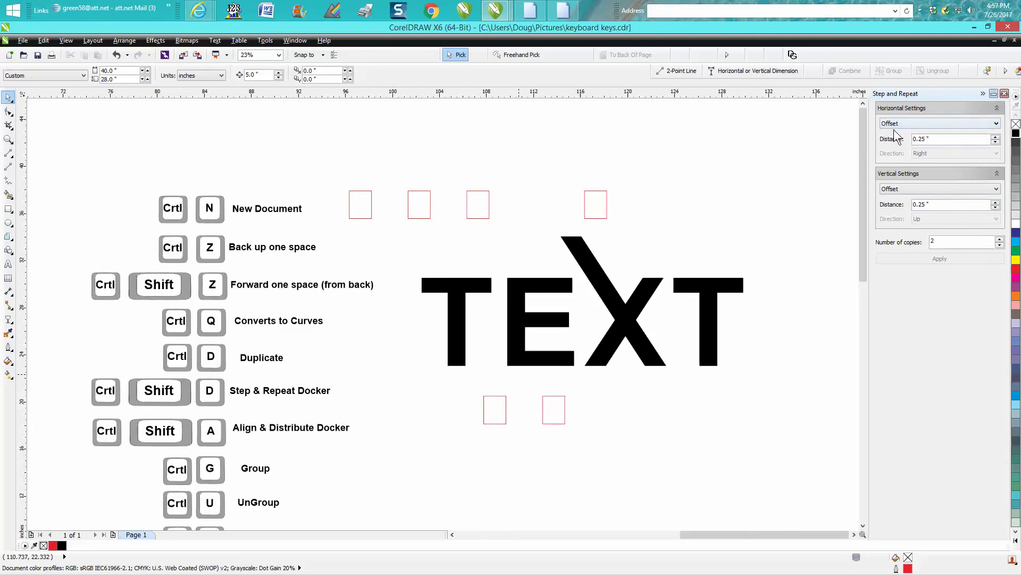
{"action": "left_click", "coordinate": [1005, 94]}
{"action": "left_click_drag", "start_coordinate": [1003, 181], "coordinate": [1007, 213]}
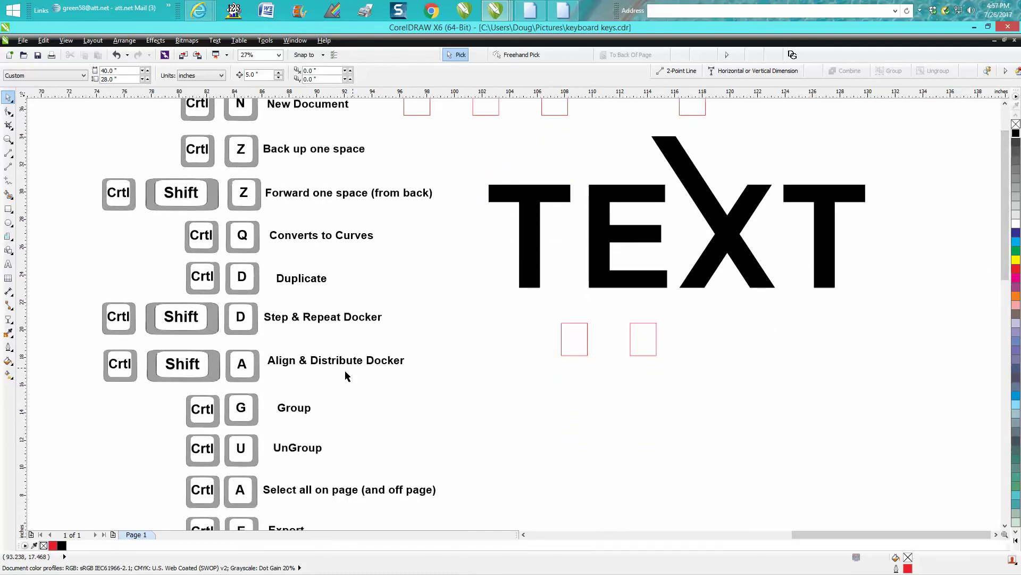
Step: Show the Align and Distribute docker with Ctrl+Shift+A, leaving the Arrange menu unused
{"action": "key", "text": "ctrl+shift+a"}
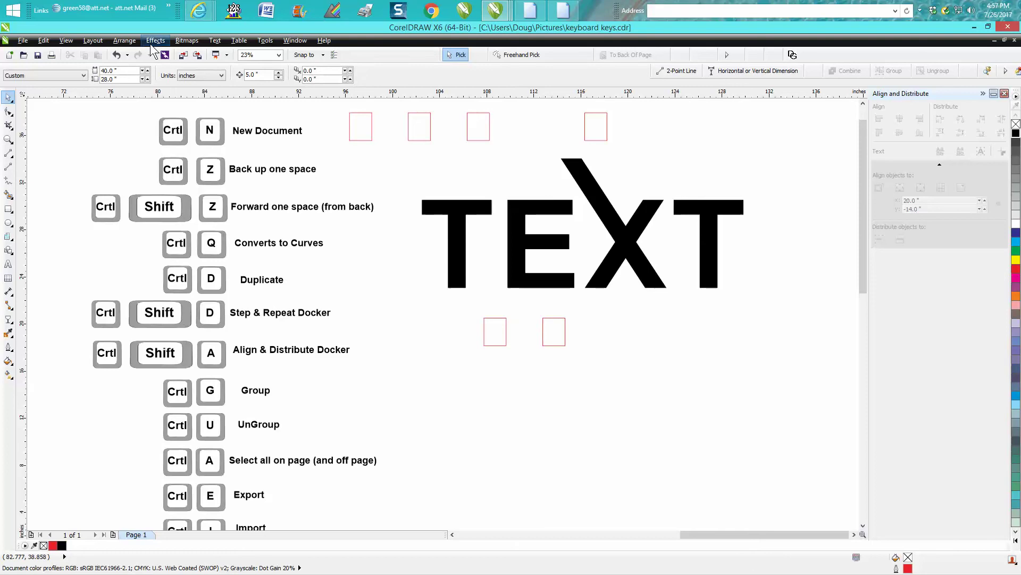
{"action": "left_click", "coordinate": [129, 42]}
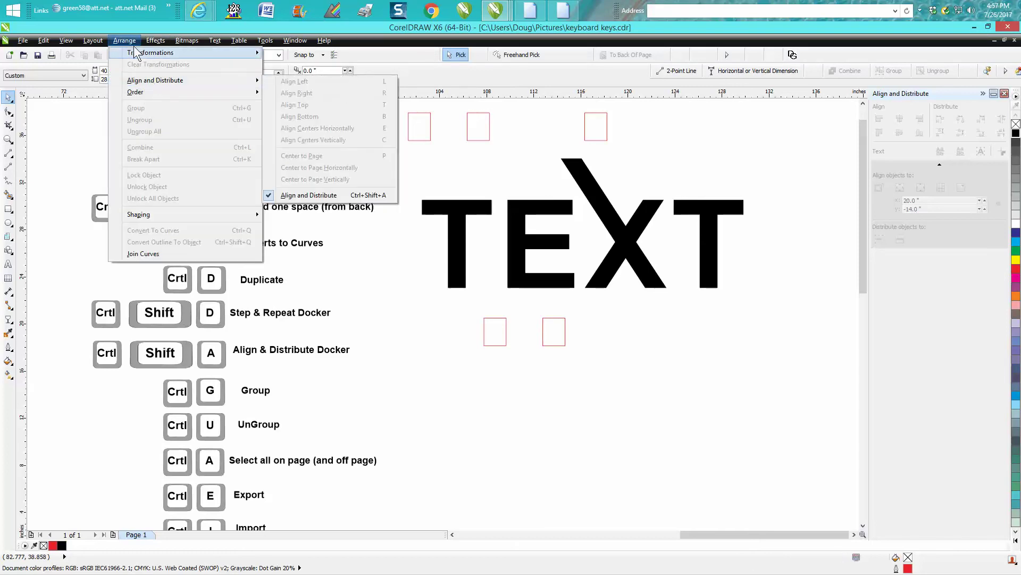
{"action": "mouse_move", "coordinate": [133, 46]}
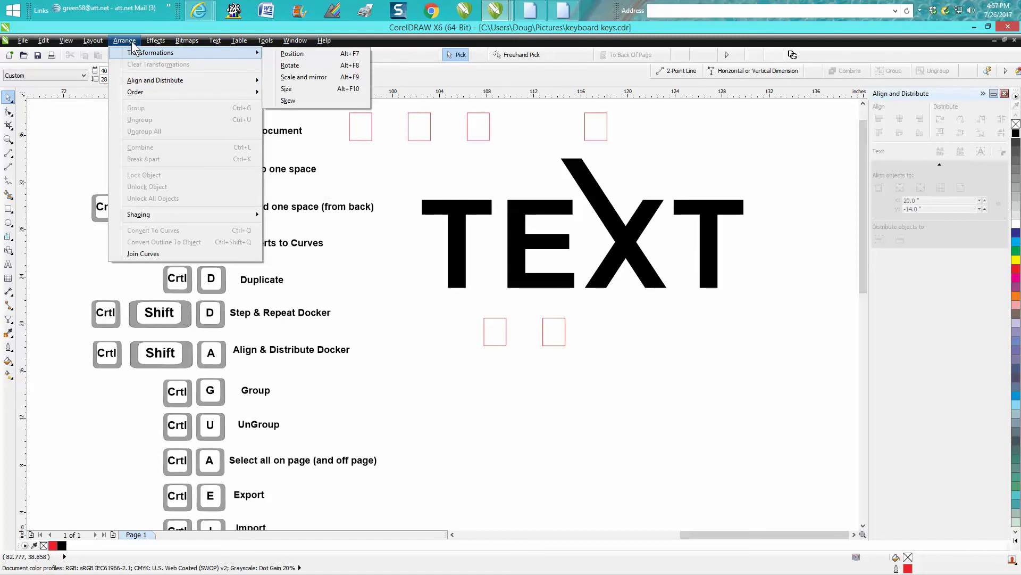
{"action": "mouse_move", "coordinate": [182, 80]}
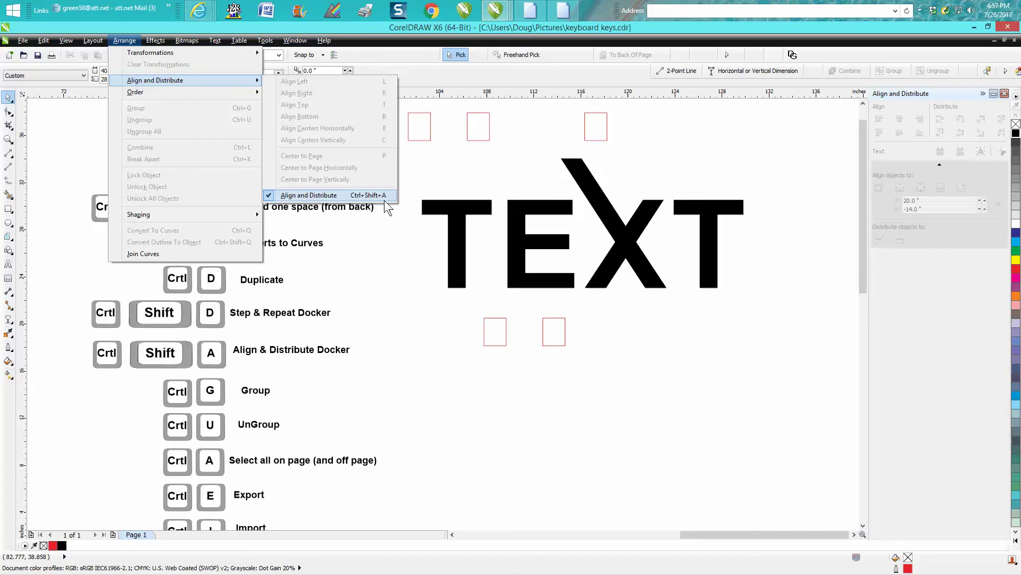
{"action": "left_click", "coordinate": [412, 284]}
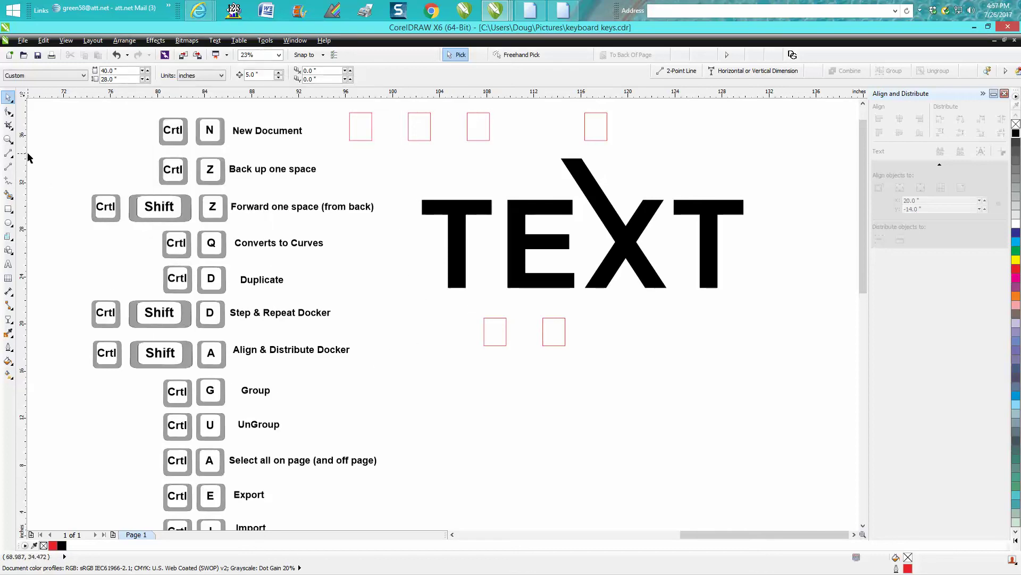
Step: Zoom in on the lower shortcut entries of the chart
{"action": "left_click", "coordinate": [8, 139]}
{"action": "left_click_drag", "start_coordinate": [133, 318], "coordinate": [420, 468]}
{"action": "left_click", "coordinate": [8, 98]}
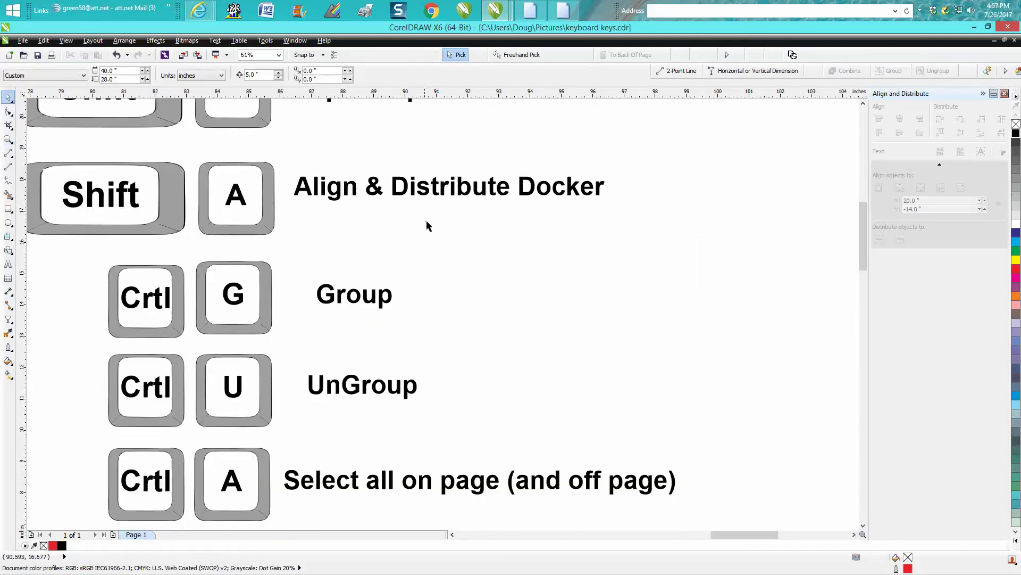
{"action": "scroll", "coordinate": [630, 196], "scroll_direction": "down", "scroll_amount": 2}
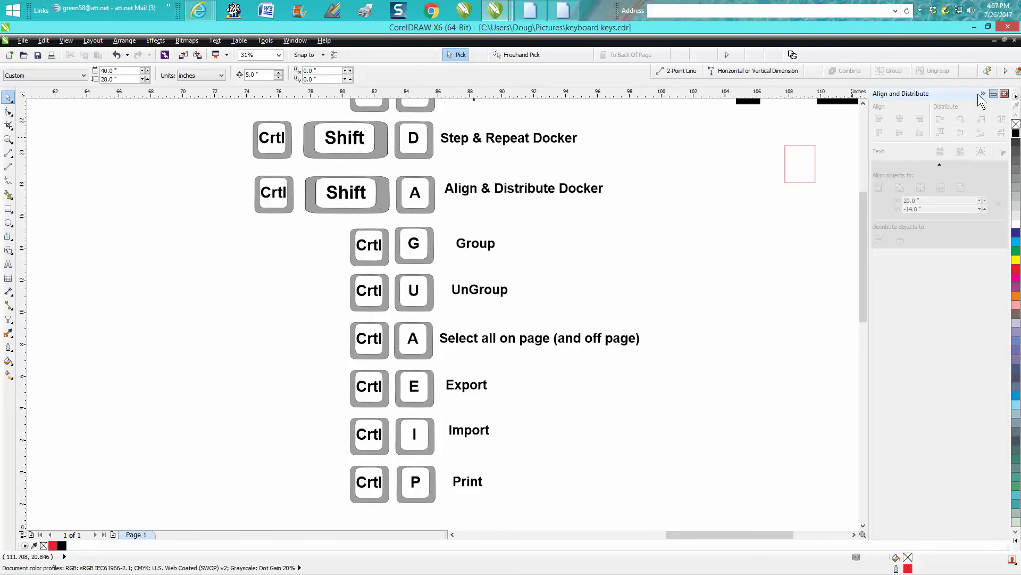
Step: Close the Align and Distribute docker and select the grouped pair of small red rectangles
{"action": "left_click", "coordinate": [1004, 94]}
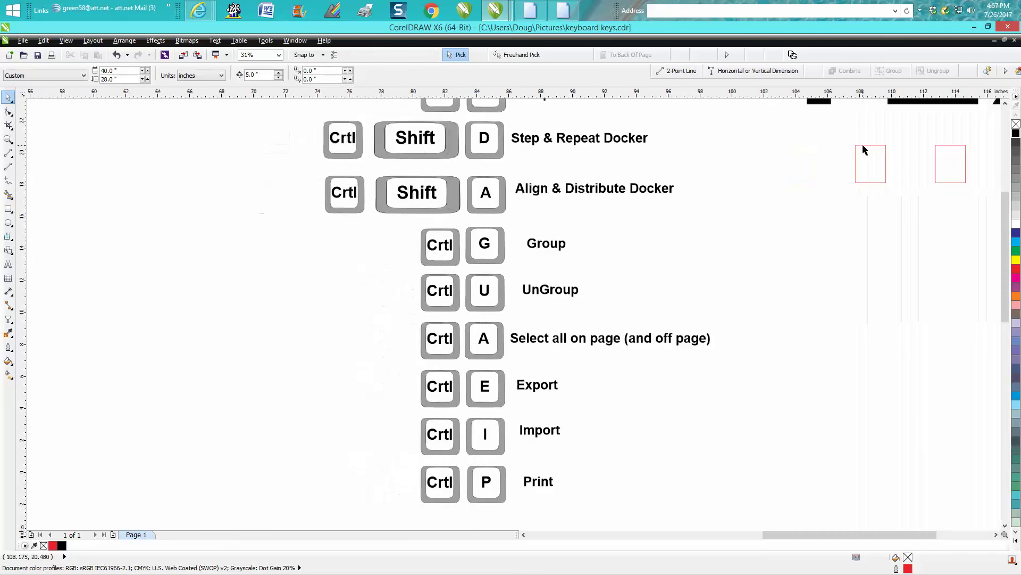
{"action": "left_click", "coordinate": [863, 150]}
{"action": "left_click_drag", "start_coordinate": [847, 137], "coordinate": [983, 202]}
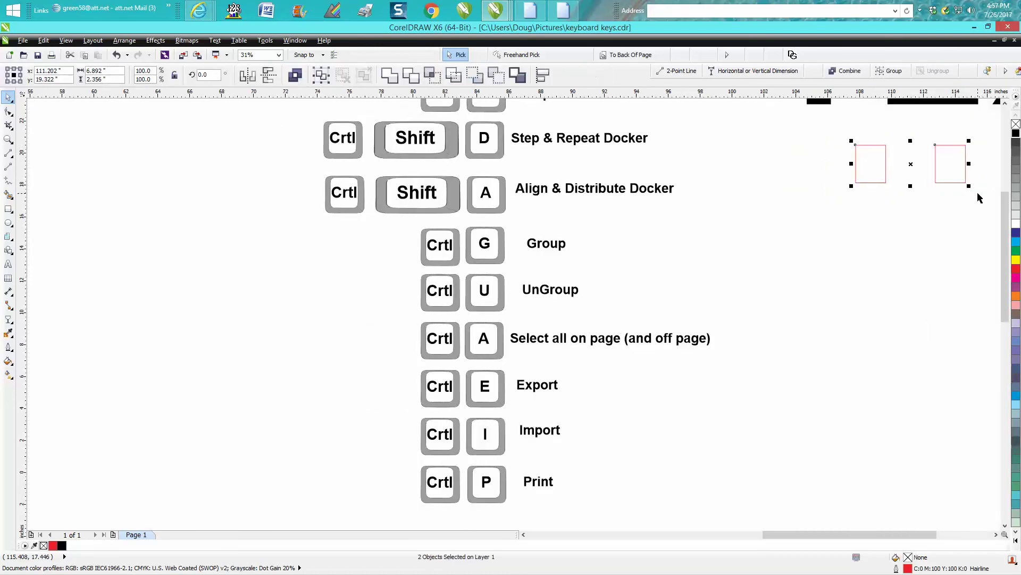
{"action": "left_click", "coordinate": [857, 234]}
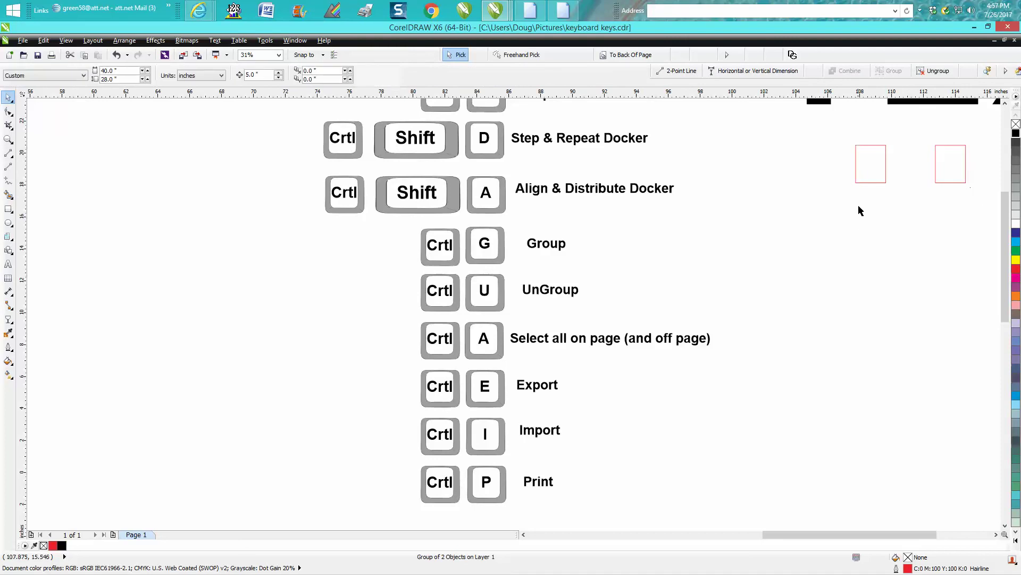
{"action": "left_click_drag", "start_coordinate": [867, 188], "coordinate": [859, 234]}
{"action": "key", "text": "Escape"}
{"action": "left_click", "coordinate": [875, 182]}
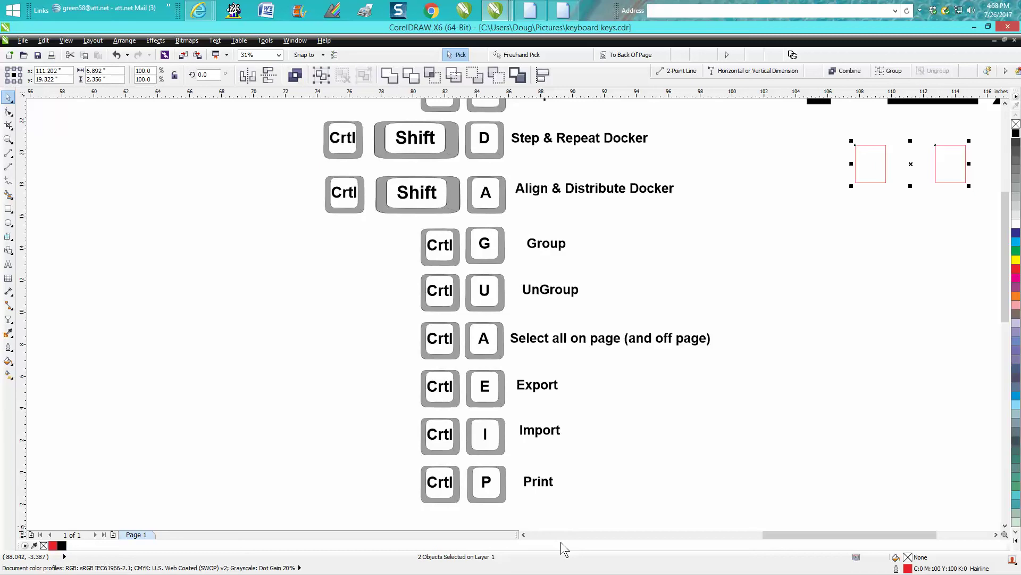
Step: Deselect the rectangle group and pick only the left small rectangle
{"action": "left_click", "coordinate": [641, 456]}
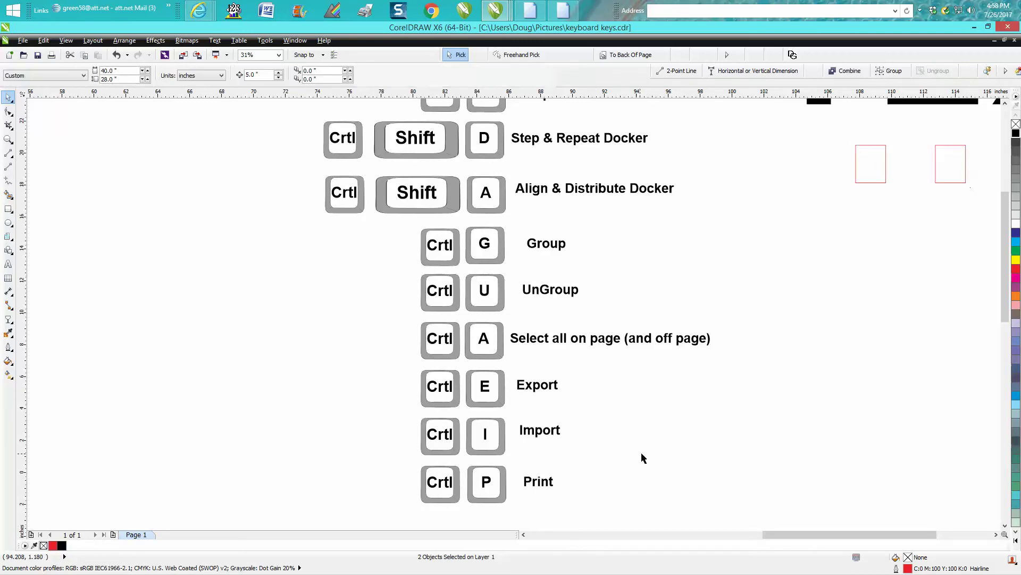
{"action": "left_click", "coordinate": [879, 181]}
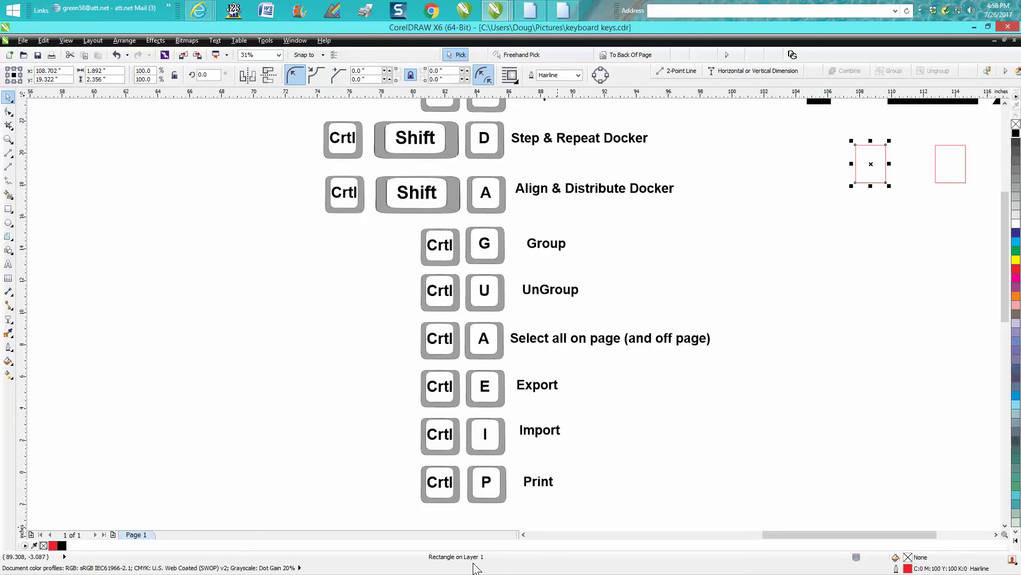
{"action": "scroll", "coordinate": [660, 394], "scroll_direction": "down", "scroll_amount": 2}
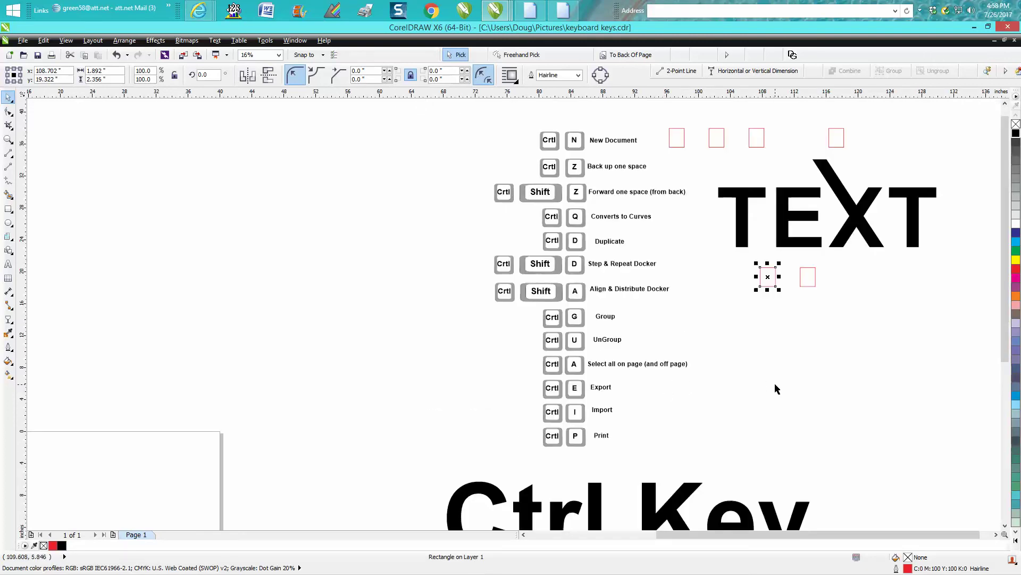
{"action": "scroll", "coordinate": [990, 318], "scroll_direction": "up", "scroll_amount": 1}
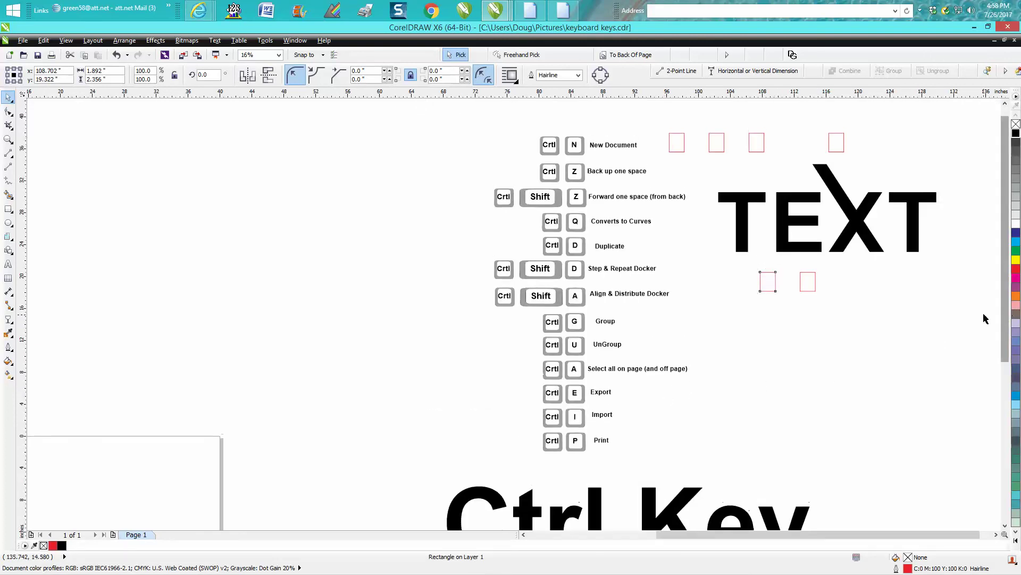
{"action": "scroll", "coordinate": [967, 319], "scroll_direction": "down", "scroll_amount": 1}
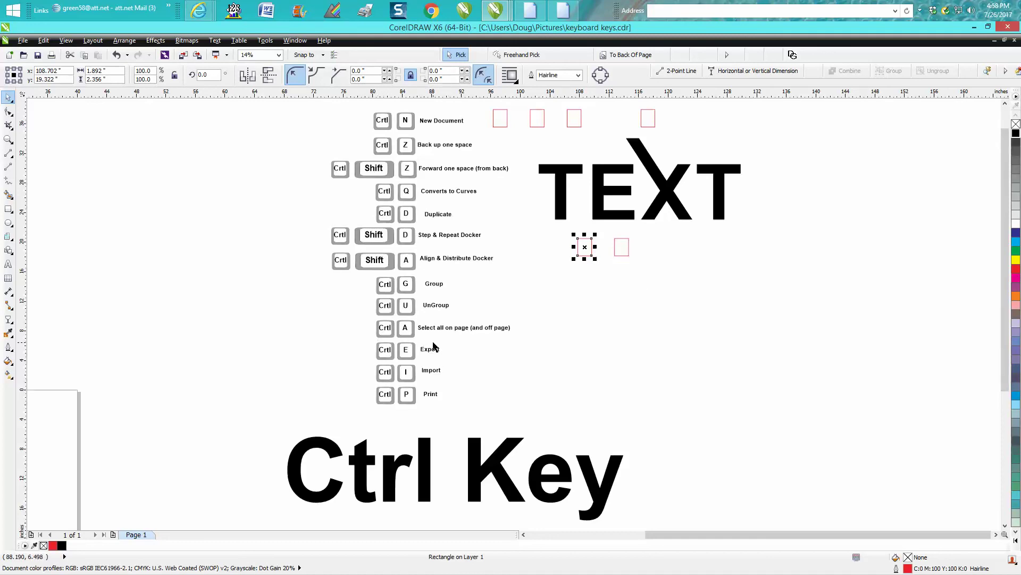
{"action": "key", "text": "ctrl+a"}
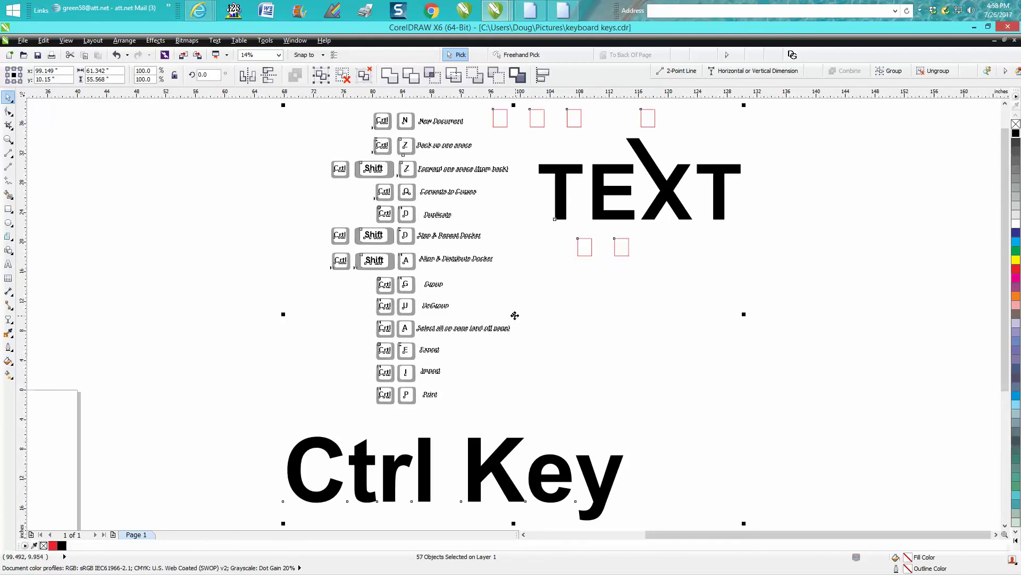
Step: Shift the fully selected chart slightly, zoom on the lower shortcut entries, then deselect
{"action": "left_click_drag", "start_coordinate": [590, 315], "coordinate": [500, 316]}
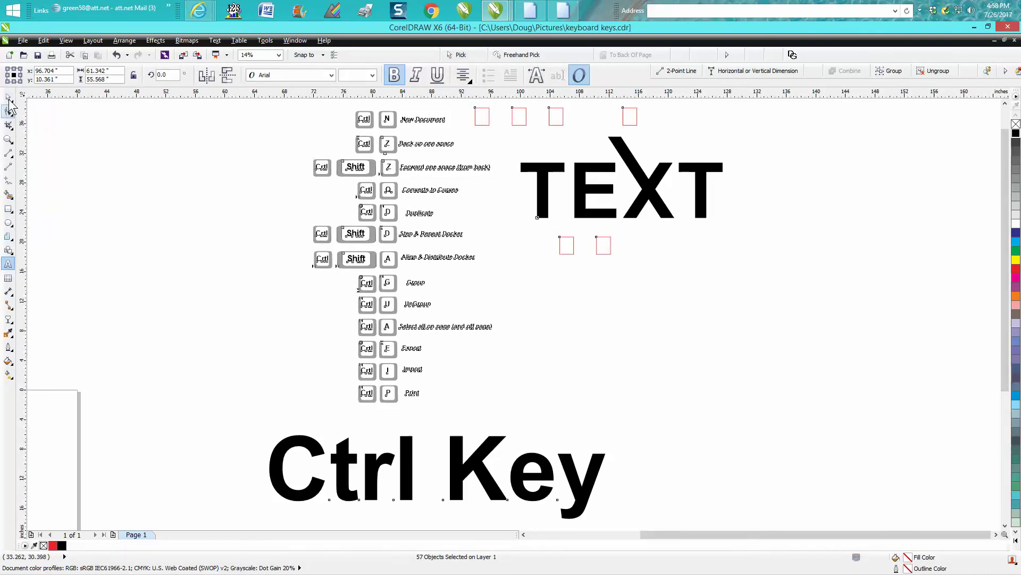
{"action": "left_click", "coordinate": [9, 140]}
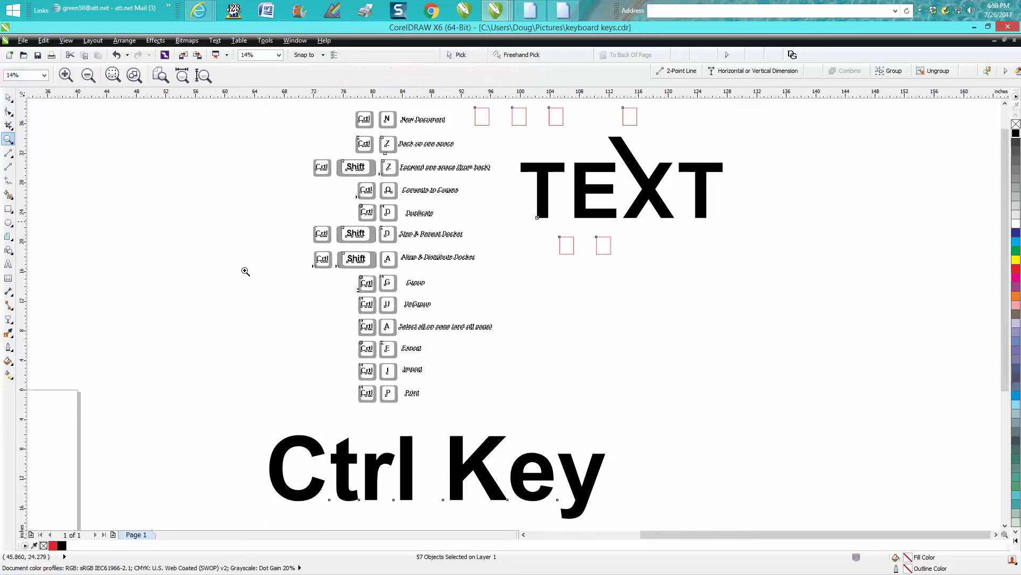
{"action": "left_click_drag", "start_coordinate": [273, 300], "coordinate": [661, 447]}
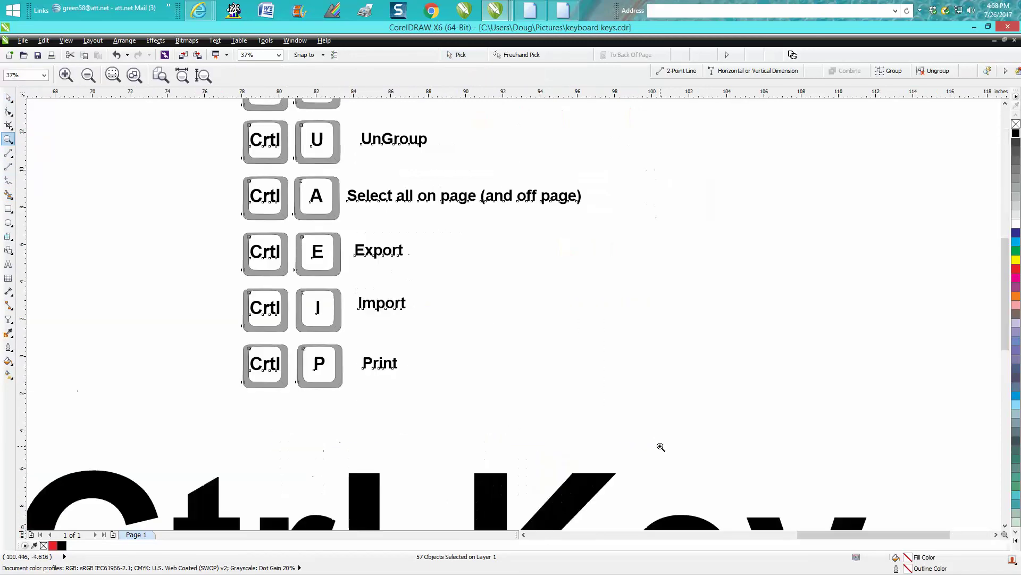
{"action": "left_click", "coordinate": [9, 98]}
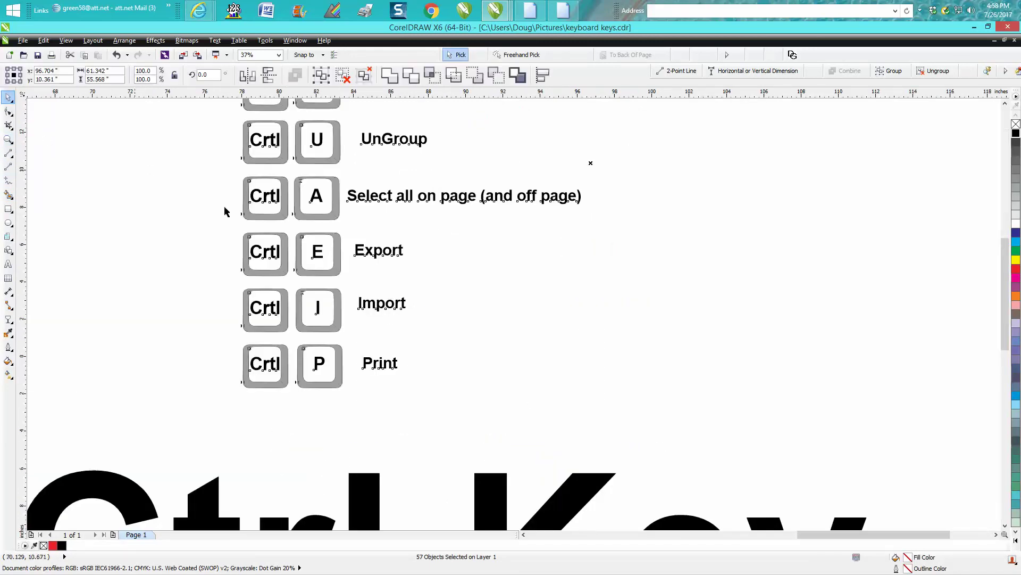
{"action": "left_click", "coordinate": [485, 280]}
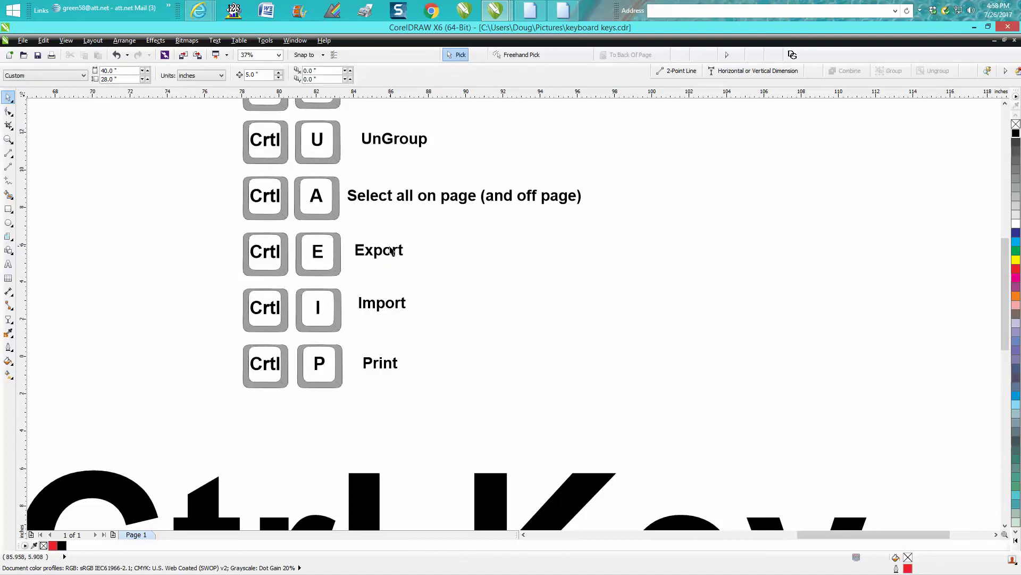
{"action": "left_click", "coordinate": [23, 41]}
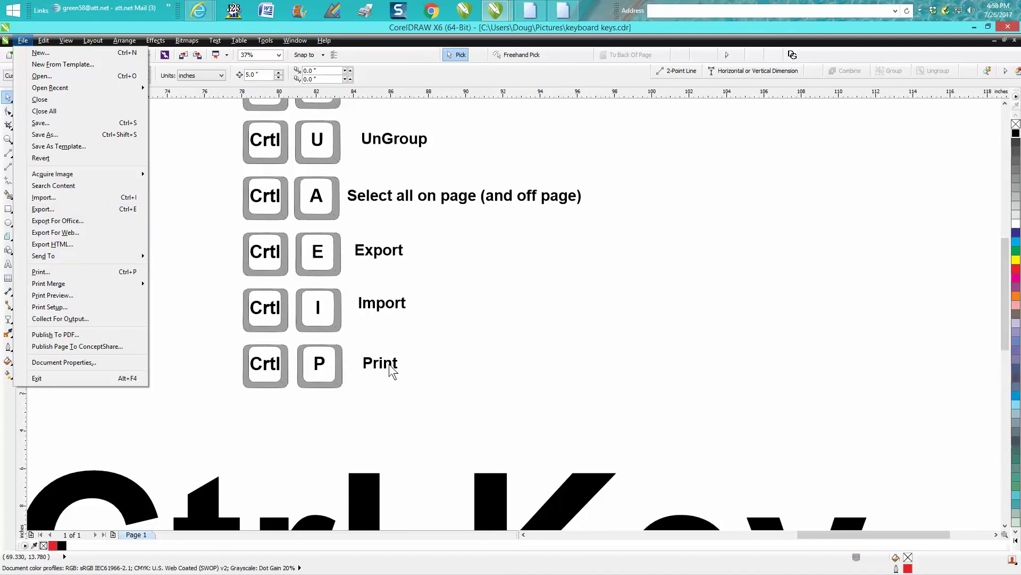
{"action": "key", "text": "Escape"}
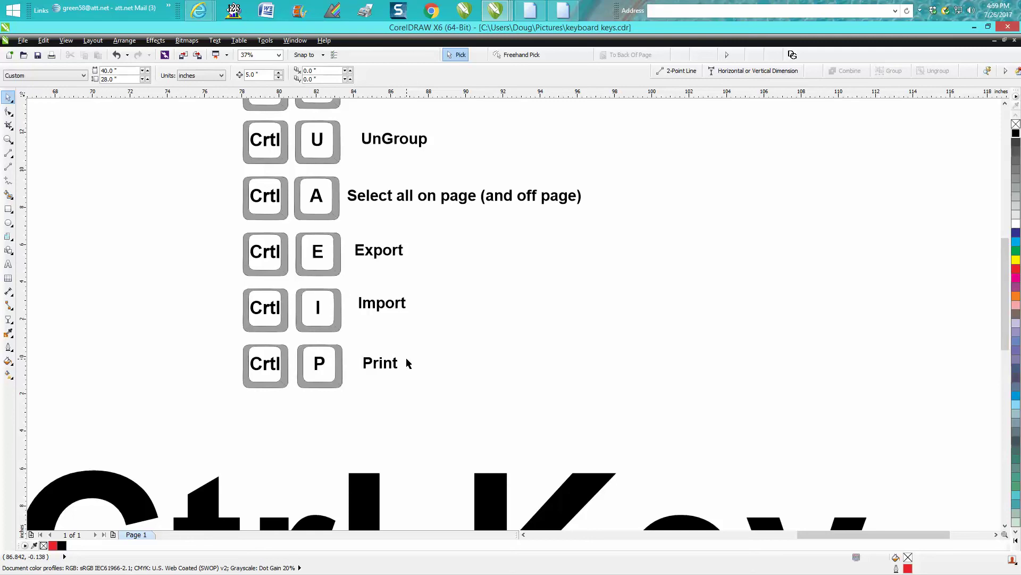
{"action": "key", "text": "ctrl+p"}
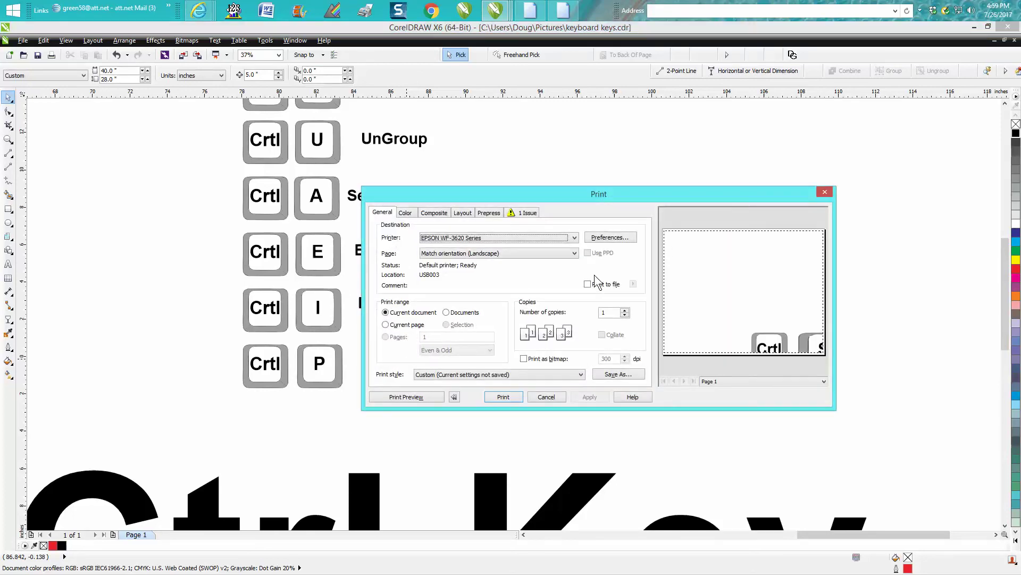
{"action": "left_click", "coordinate": [825, 191]}
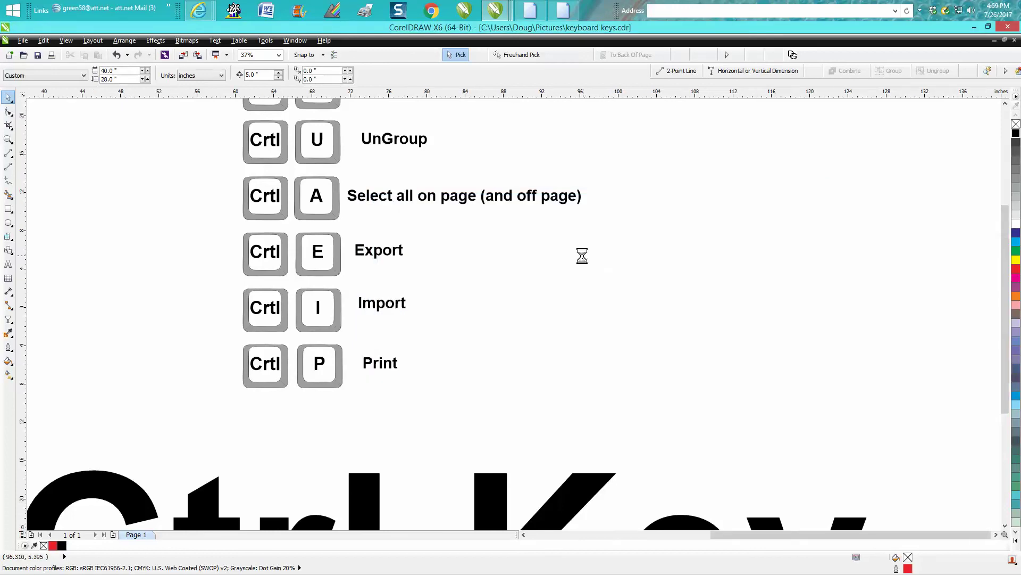
{"action": "scroll", "coordinate": [582, 256], "scroll_direction": "down", "scroll_amount": 3}
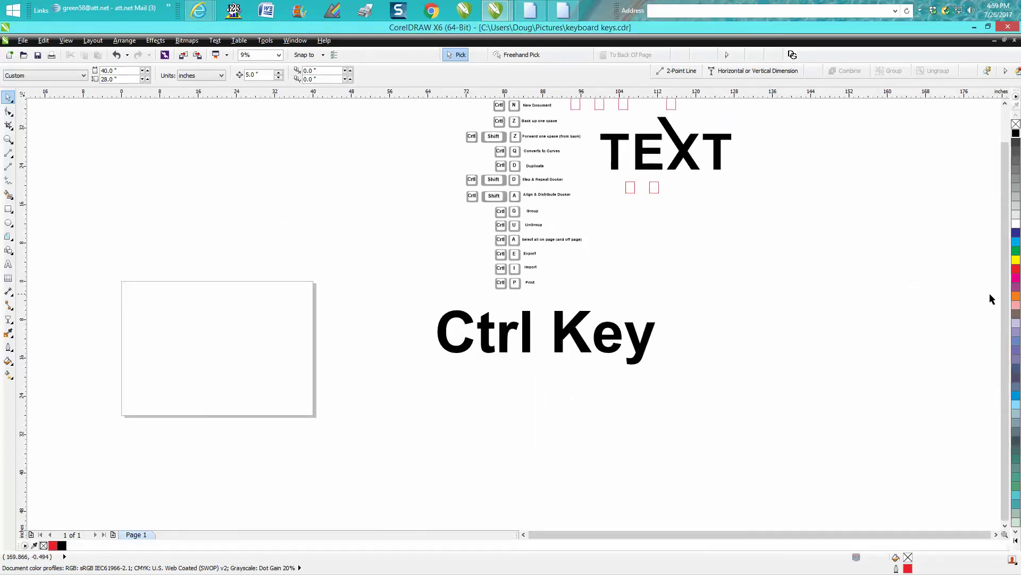
{"action": "left_click_drag", "start_coordinate": [1004, 298], "coordinate": [1005, 262]}
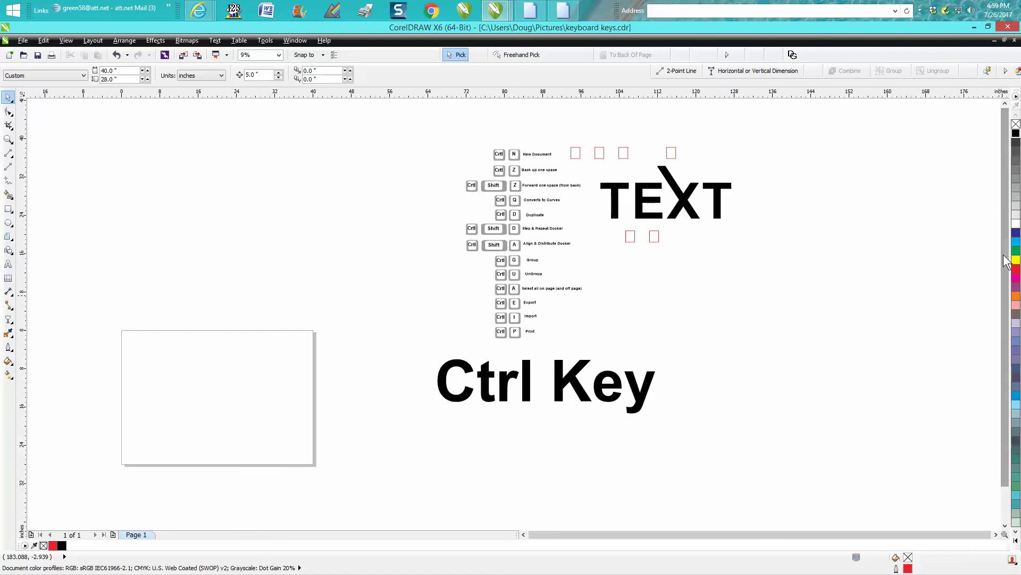